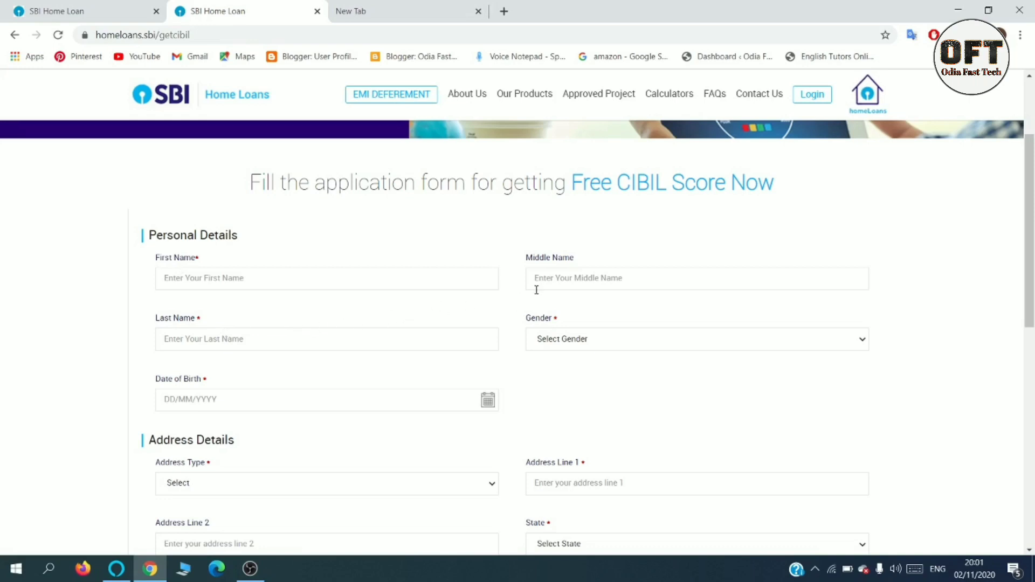
{"action": "left_click", "coordinate": [578, 339]}
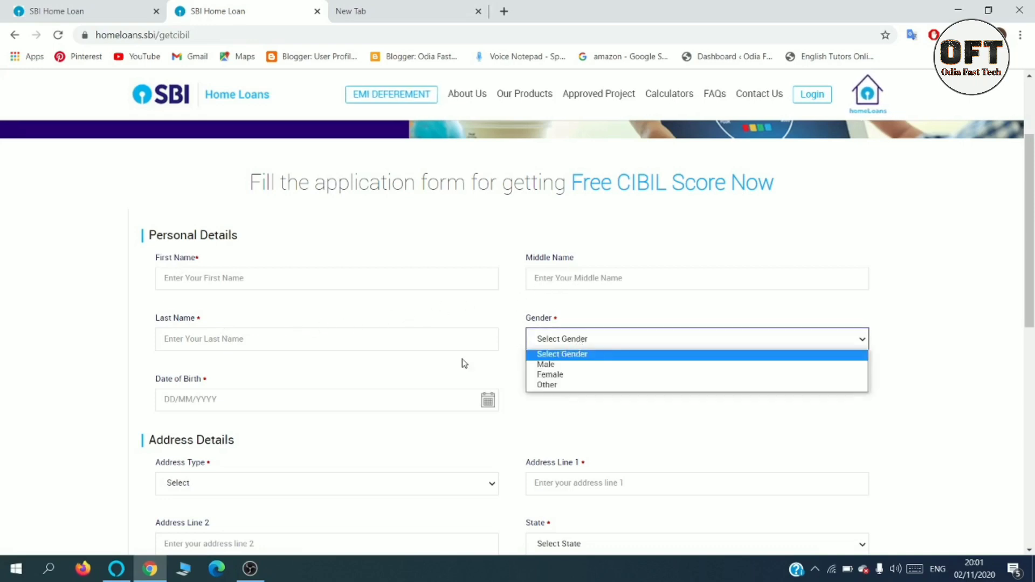
{"action": "left_click", "coordinate": [390, 382]}
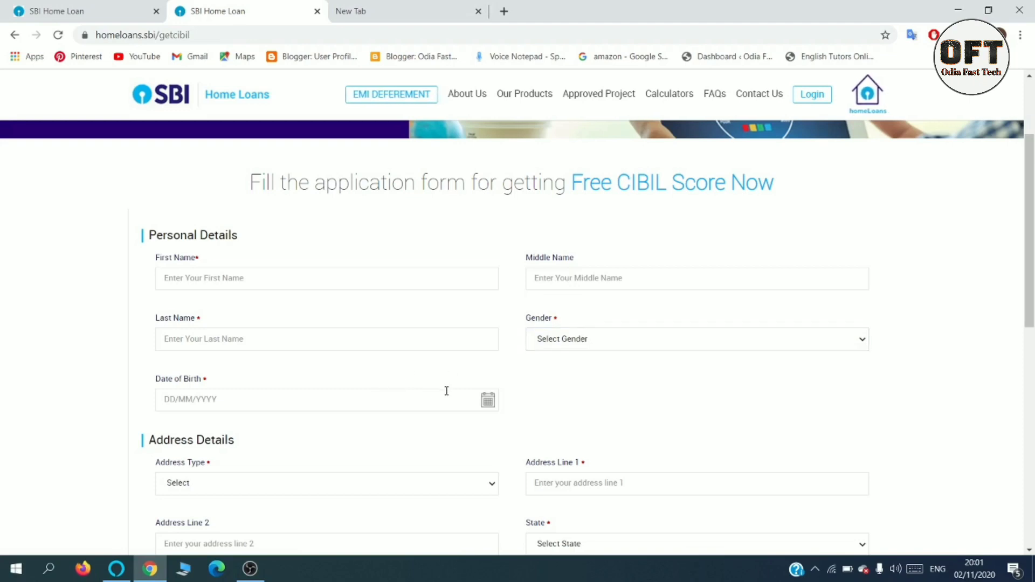
{"action": "left_click", "coordinate": [487, 404]}
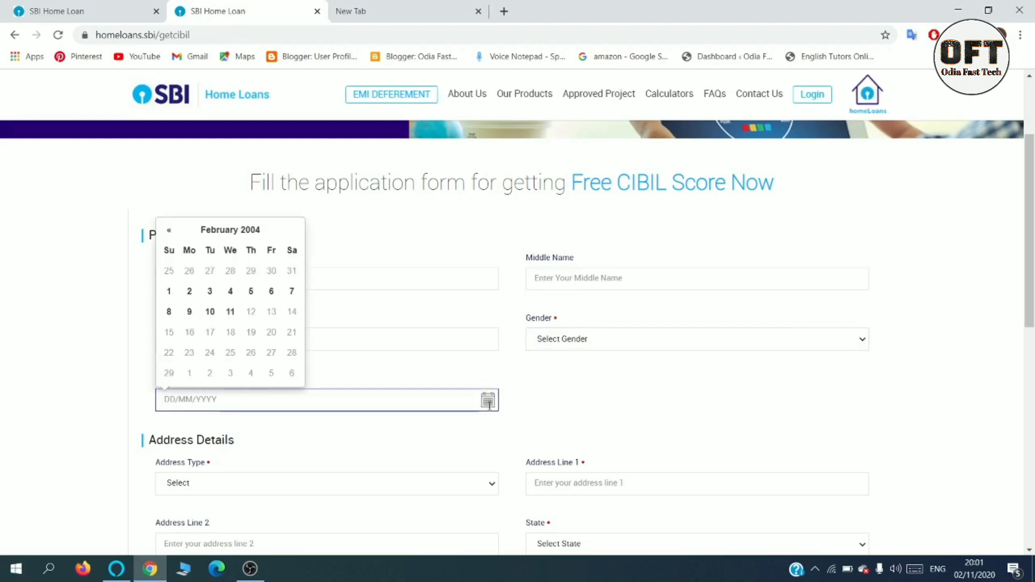
{"action": "left_click", "coordinate": [514, 383]}
{"action": "scroll", "coordinate": [529, 377], "scroll_direction": "down", "scroll_amount": 1}
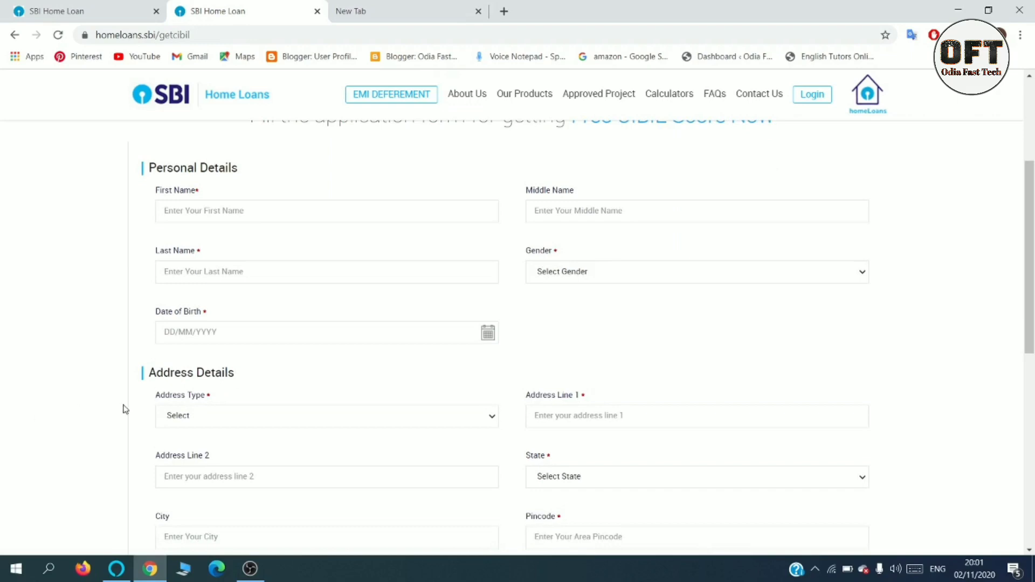
{"action": "scroll", "coordinate": [123, 409], "scroll_direction": "down", "scroll_amount": 3}
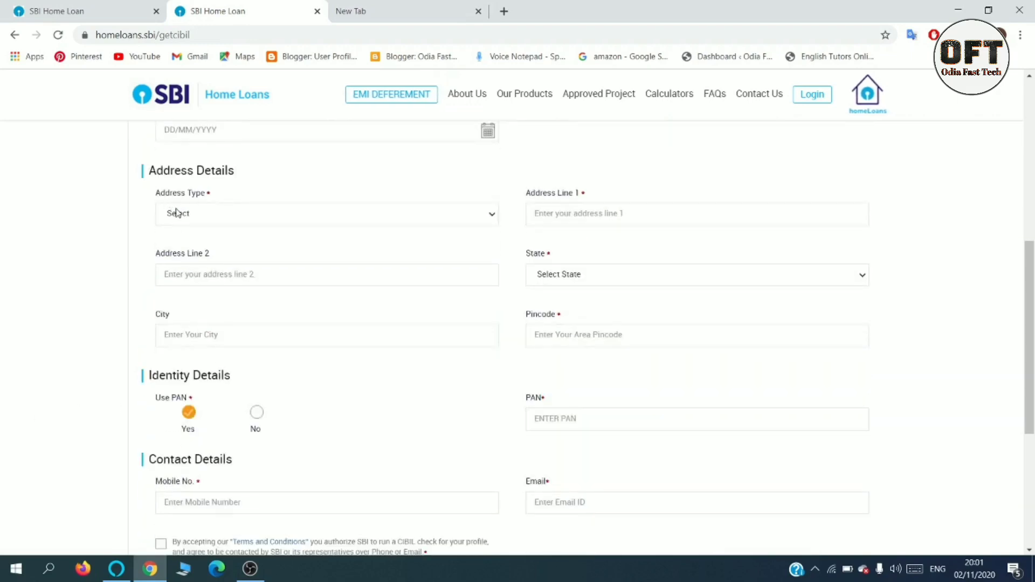
{"action": "left_click", "coordinate": [209, 221]}
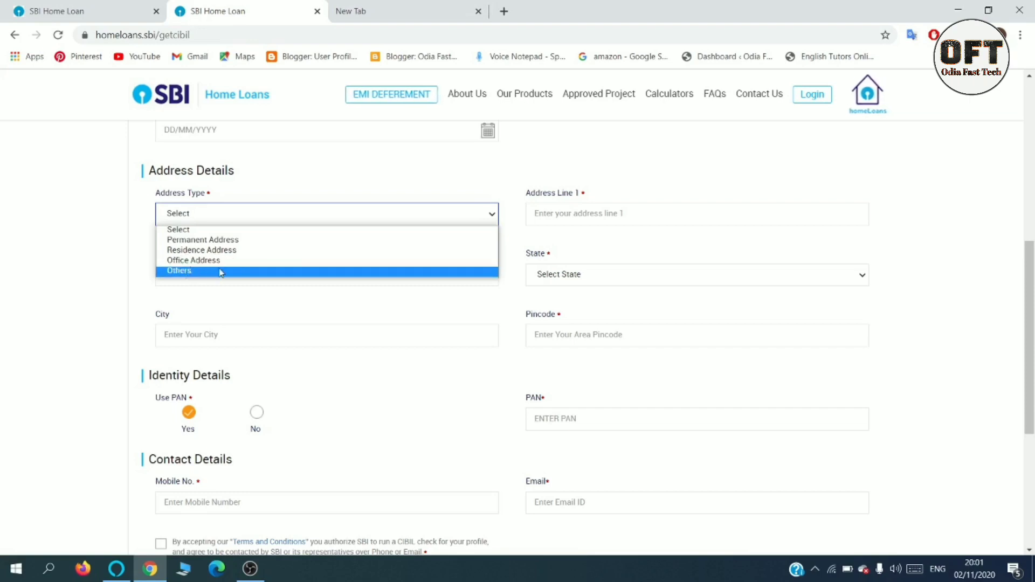
{"action": "left_click", "coordinate": [505, 270]}
{"action": "left_click", "coordinate": [579, 218]}
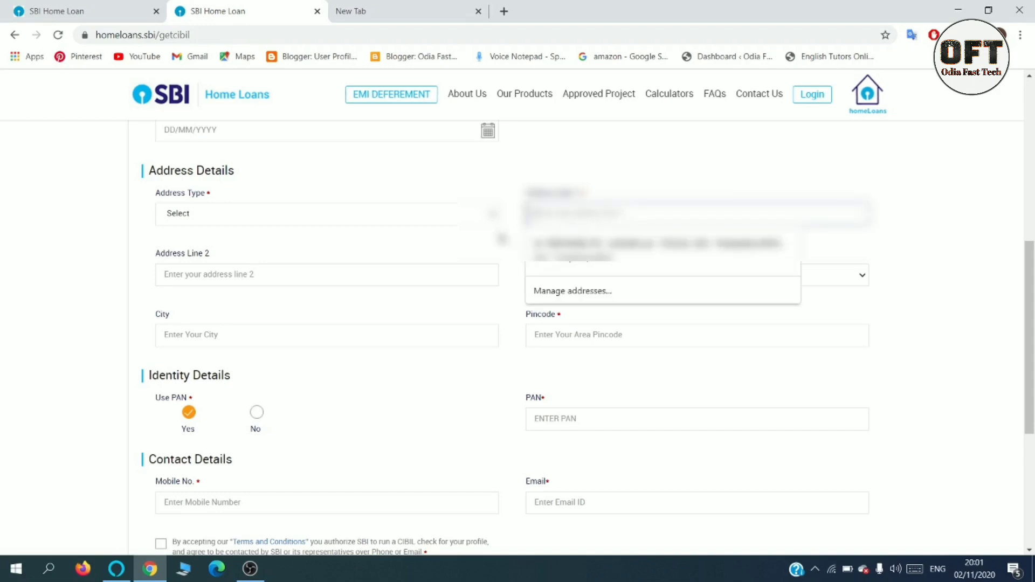
{"action": "scroll", "coordinate": [501, 238], "scroll_direction": "up", "scroll_amount": 2}
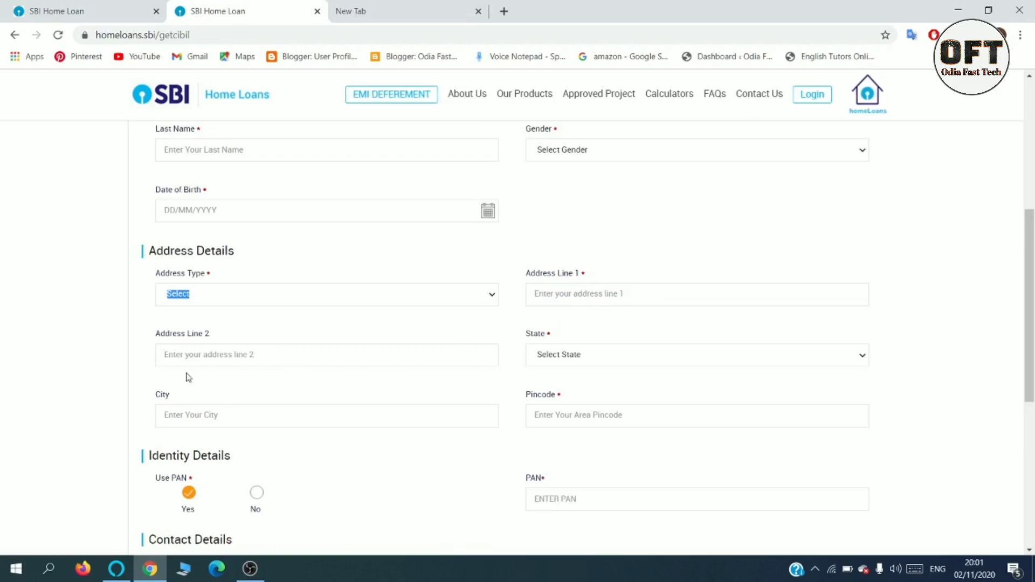
- Select Orissa as the State, then dismiss the City field's saved-address suggestions
{"action": "left_click", "coordinate": [556, 362]}
{"action": "scroll", "coordinate": [557, 345], "scroll_direction": "down", "scroll_amount": 1}
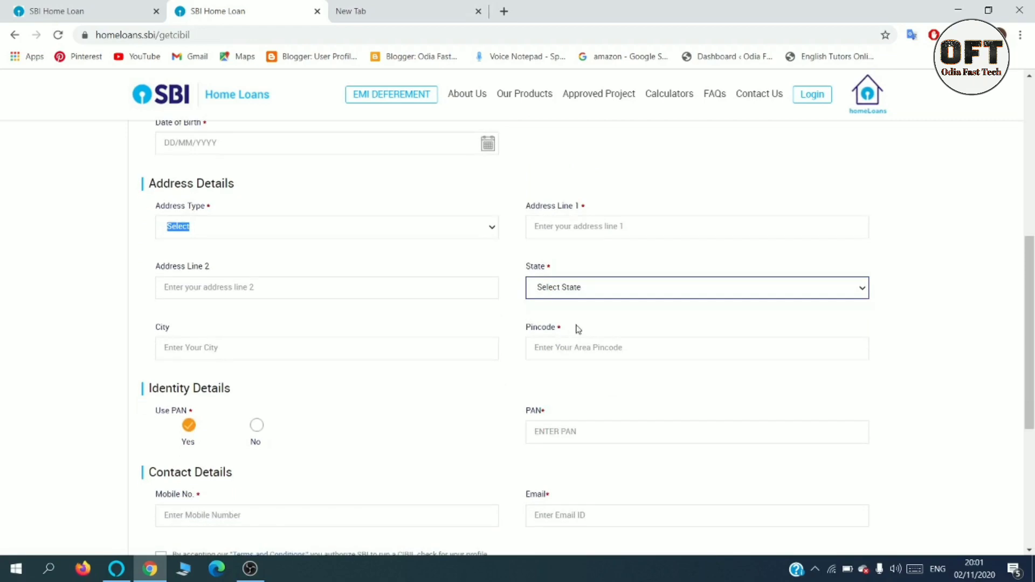
{"action": "left_click", "coordinate": [578, 291]}
{"action": "scroll", "coordinate": [574, 280], "scroll_direction": "down", "scroll_amount": 2}
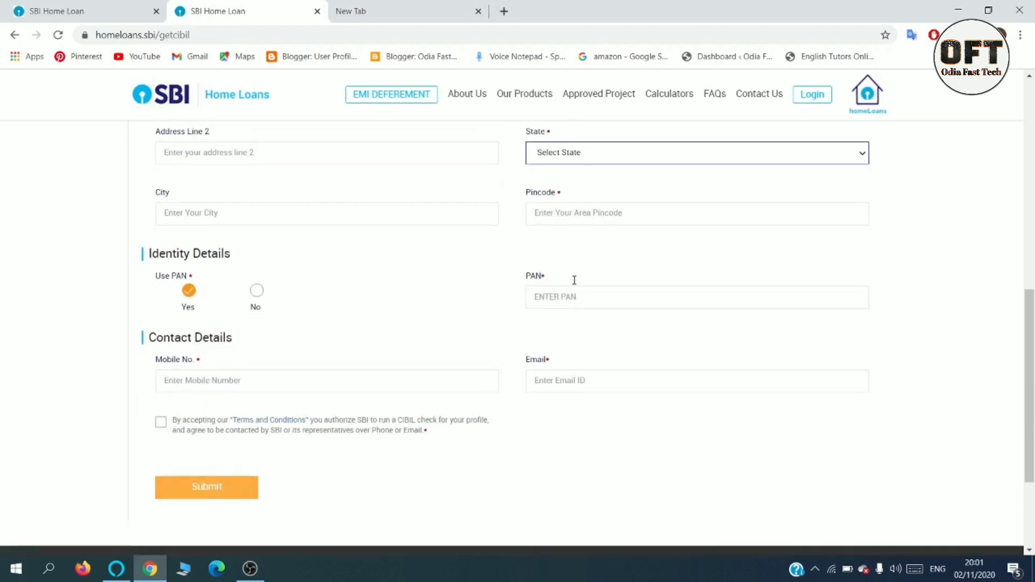
{"action": "left_click", "coordinate": [575, 157]}
{"action": "scroll", "coordinate": [595, 318], "scroll_direction": "down", "scroll_amount": 3}
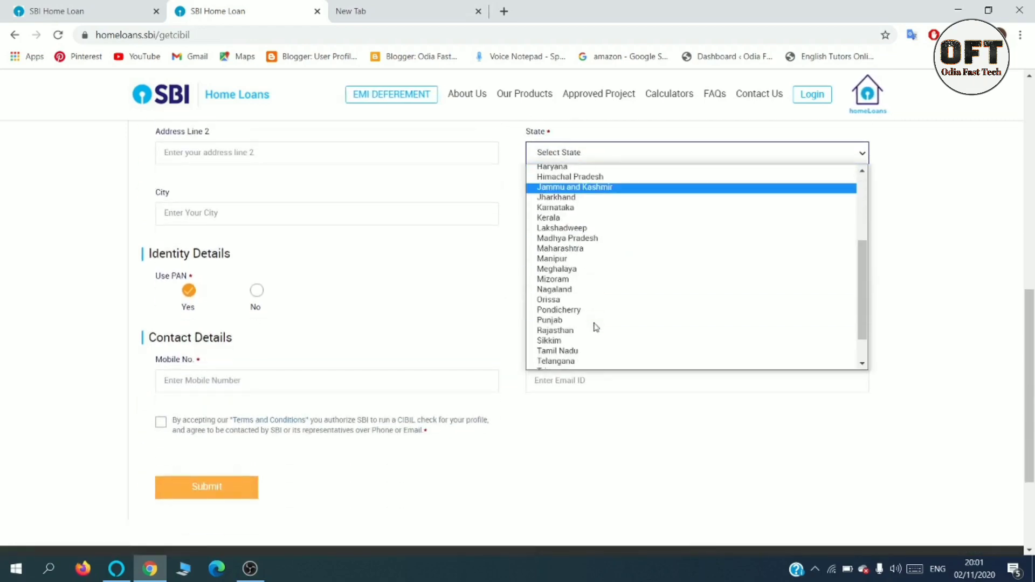
{"action": "left_click", "coordinate": [582, 300]}
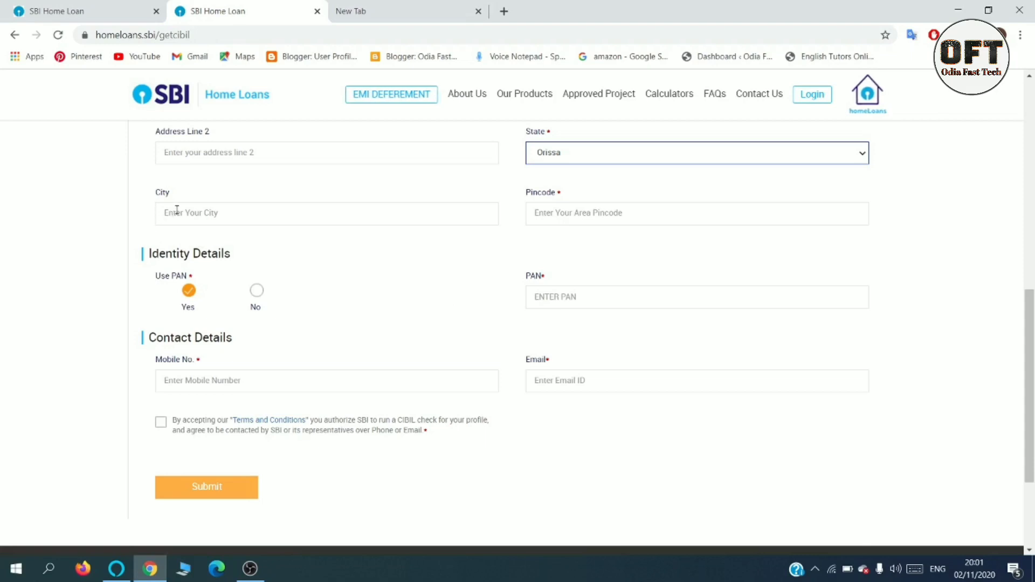
{"action": "left_click", "coordinate": [229, 214]}
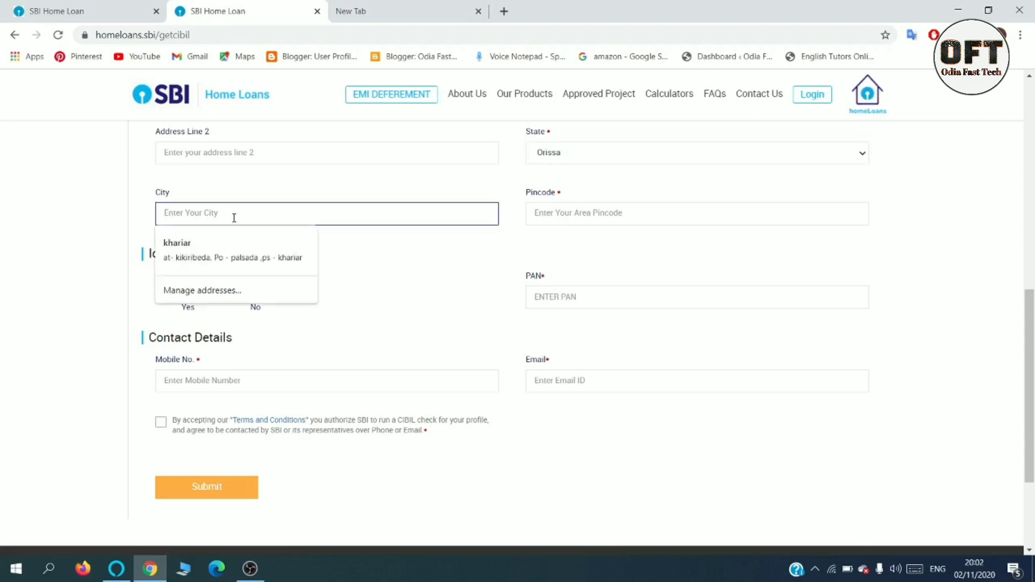
{"action": "left_click", "coordinate": [370, 277]}
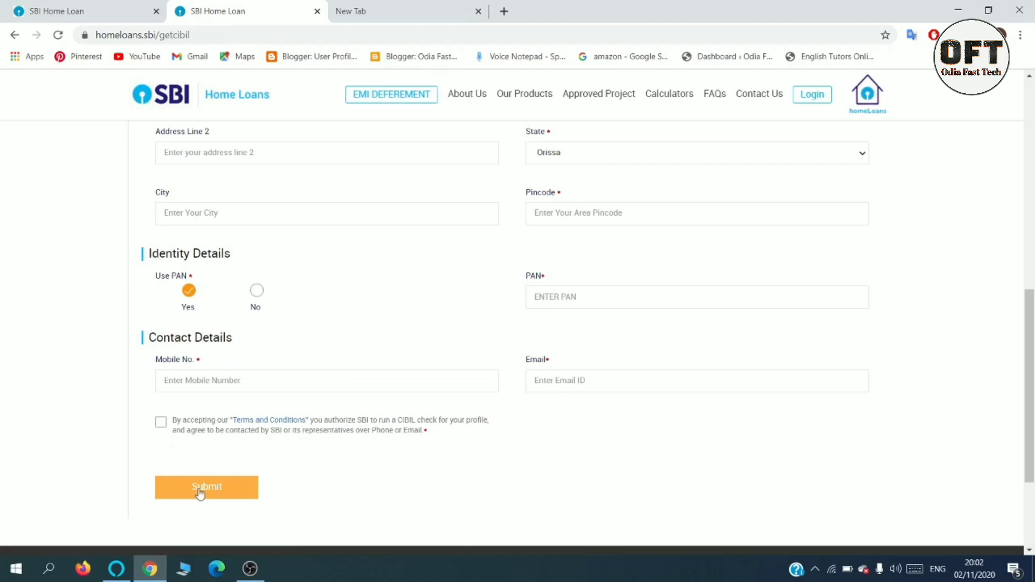
- Return to the first SBI Home Loan tab and scroll down to Contact Details and the consent checkbox
{"action": "left_click", "coordinate": [38, 10]}
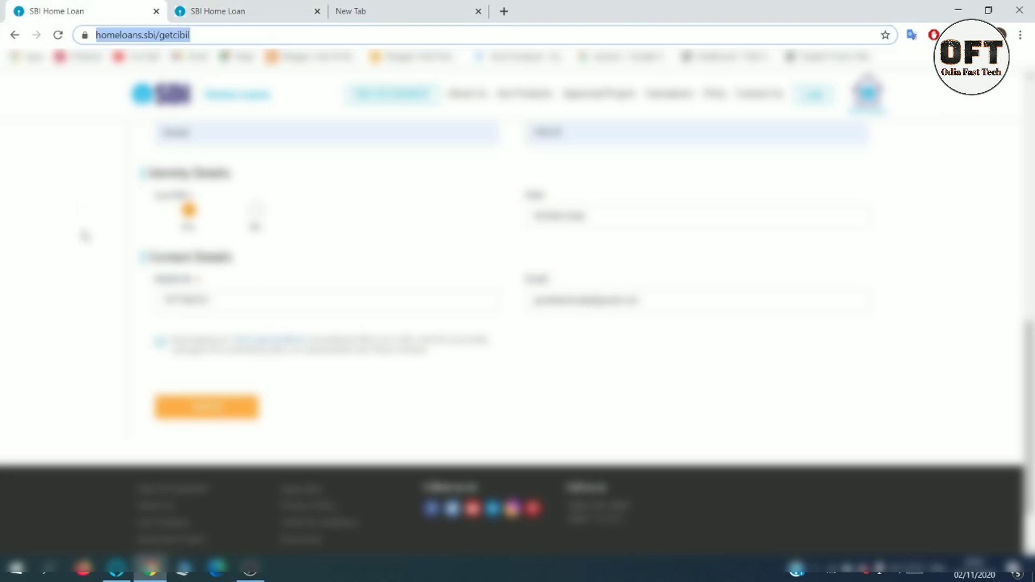
{"action": "scroll", "coordinate": [86, 210], "scroll_direction": "up", "scroll_amount": 10}
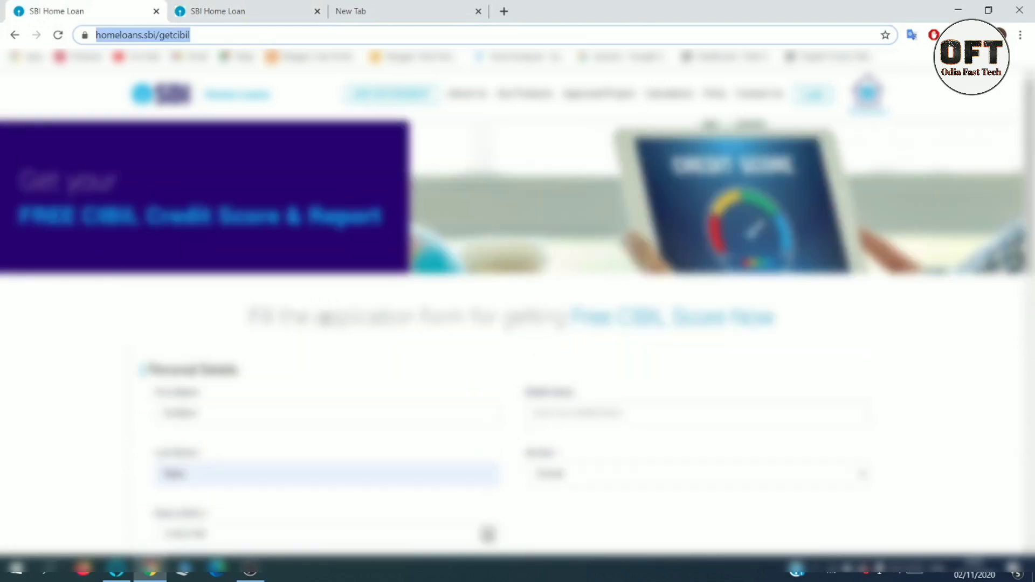
{"action": "scroll", "coordinate": [234, 436], "scroll_direction": "down", "scroll_amount": 1}
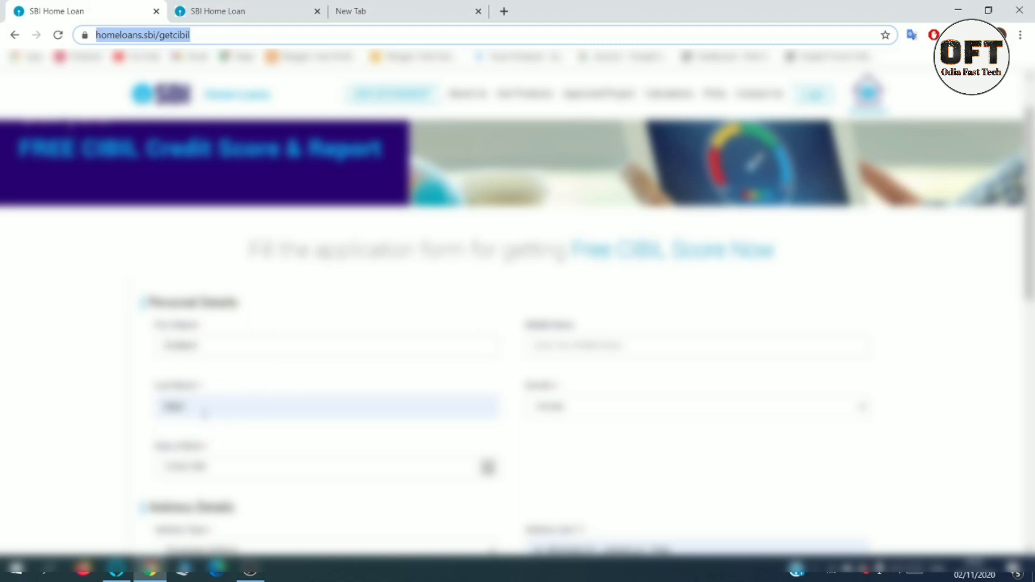
{"action": "scroll", "coordinate": [211, 426], "scroll_direction": "down", "scroll_amount": 1}
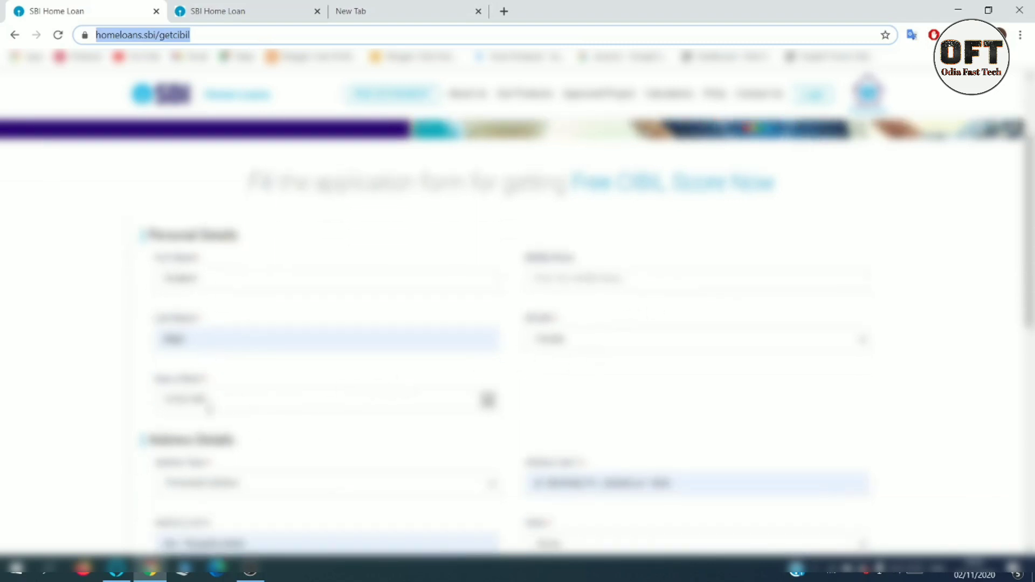
{"action": "scroll", "coordinate": [208, 408], "scroll_direction": "down", "scroll_amount": 1}
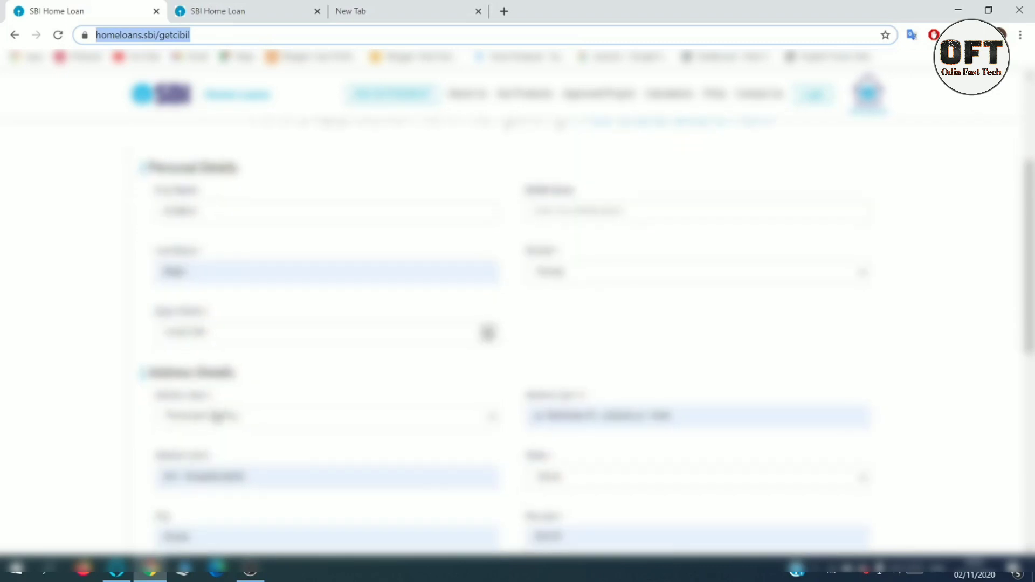
{"action": "scroll", "coordinate": [291, 485], "scroll_direction": "down", "scroll_amount": 1}
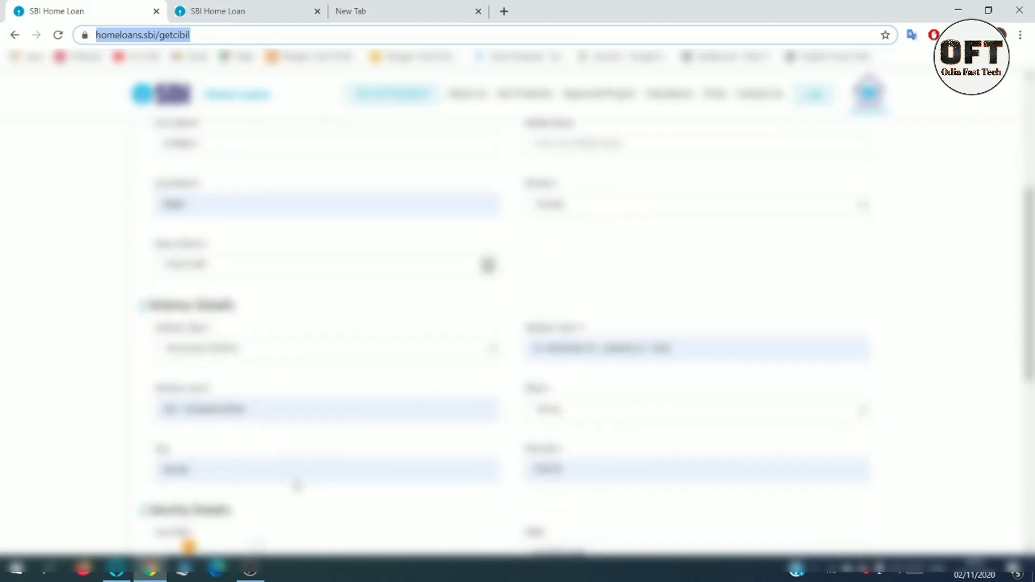
{"action": "scroll", "coordinate": [312, 475], "scroll_direction": "down", "scroll_amount": 1}
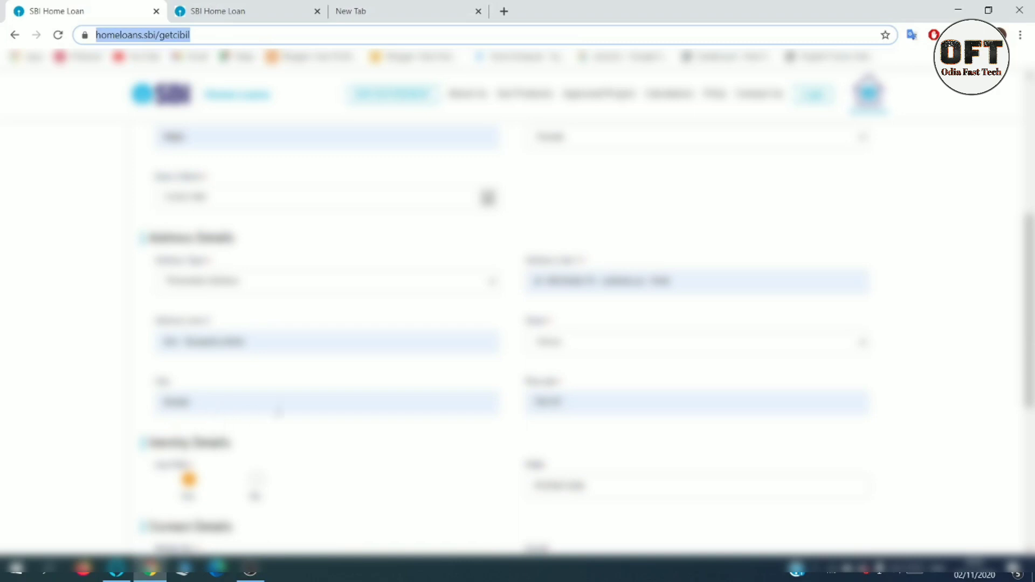
{"action": "scroll", "coordinate": [162, 439], "scroll_direction": "down", "scroll_amount": 1}
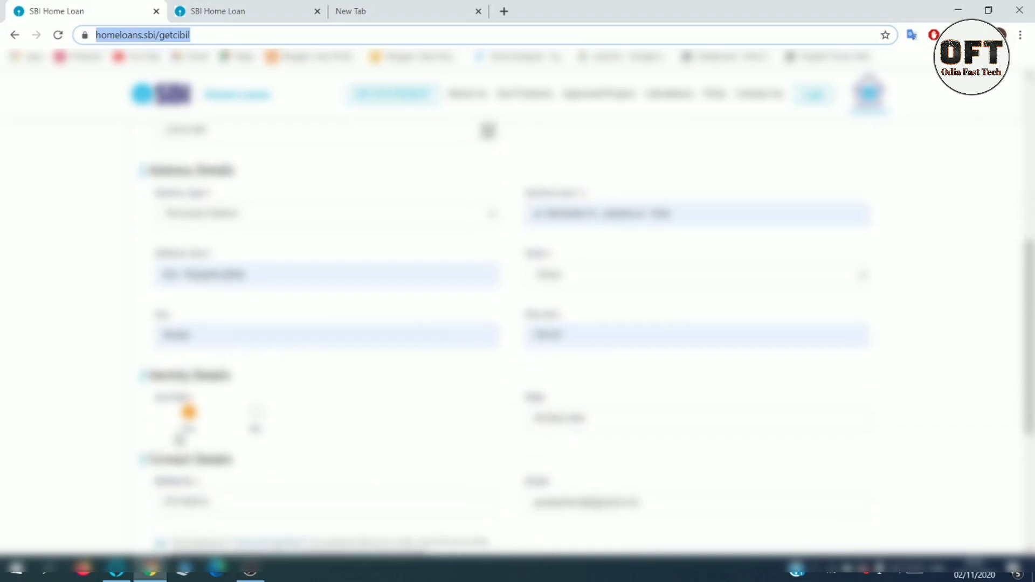
{"action": "scroll", "coordinate": [544, 432], "scroll_direction": "down", "scroll_amount": 2}
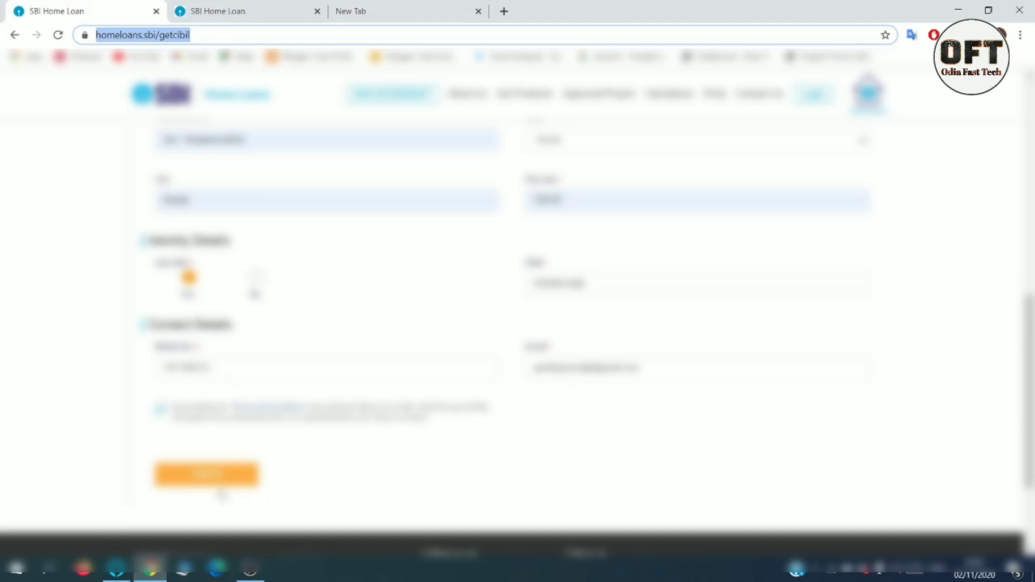
- Submit the CIBIL form and the verification question answered with its last option, revealing score 1 (Poor)
{"action": "left_click", "coordinate": [210, 474]}
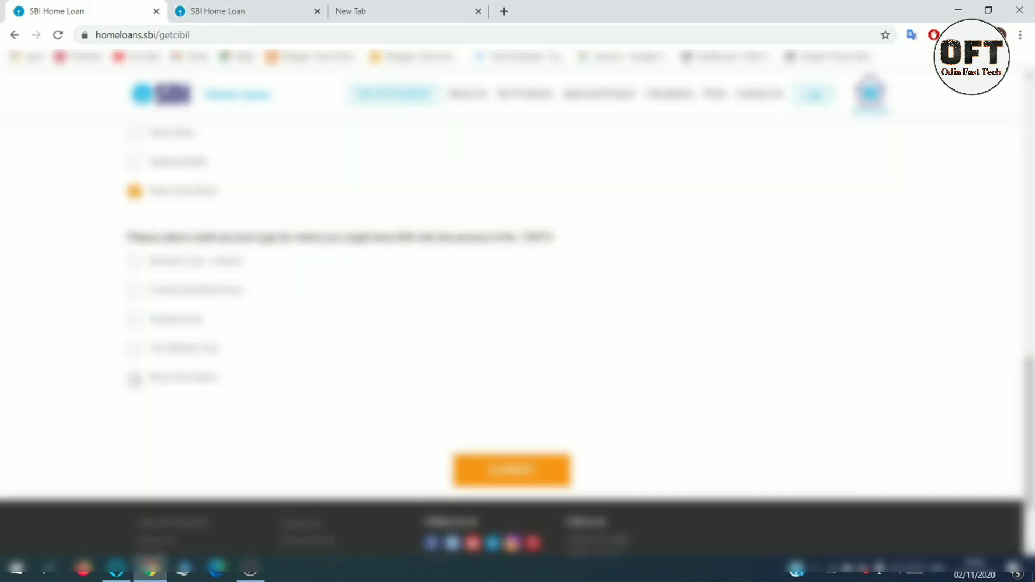
{"action": "left_click", "coordinate": [134, 377]}
{"action": "left_click", "coordinate": [502, 474]}
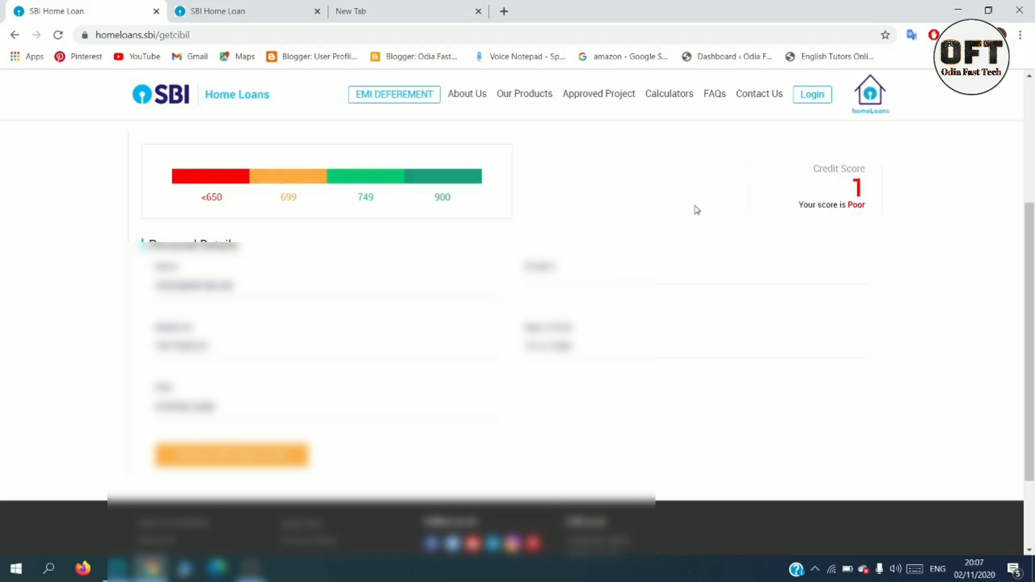
{"action": "scroll", "coordinate": [677, 277], "scroll_direction": "down", "scroll_amount": 3}
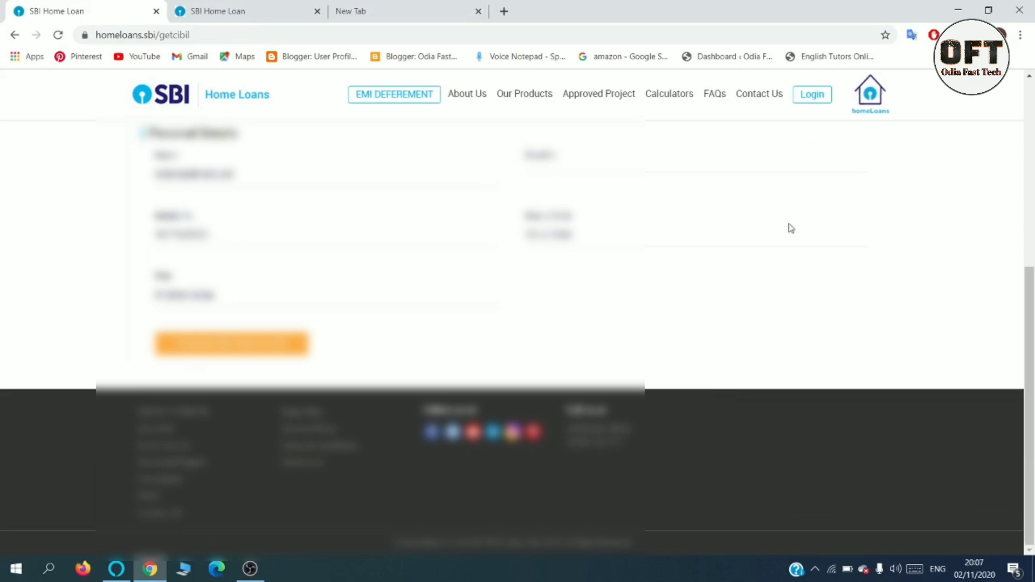
{"action": "scroll", "coordinate": [787, 229], "scroll_direction": "up", "scroll_amount": 3}
{"action": "scroll", "coordinate": [787, 243], "scroll_direction": "up", "scroll_amount": 2}
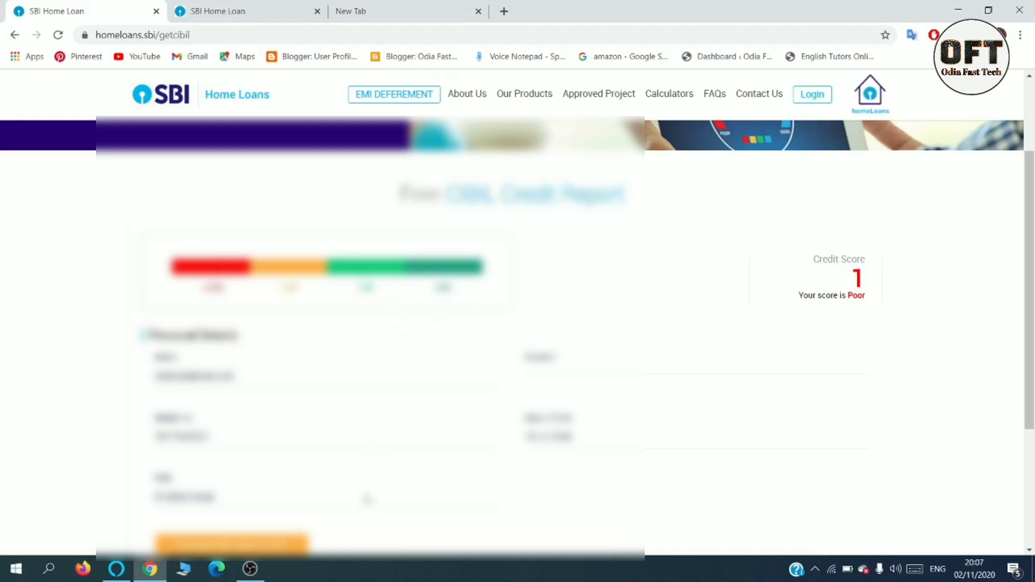
{"action": "scroll", "coordinate": [350, 456], "scroll_direction": "down", "scroll_amount": 2}
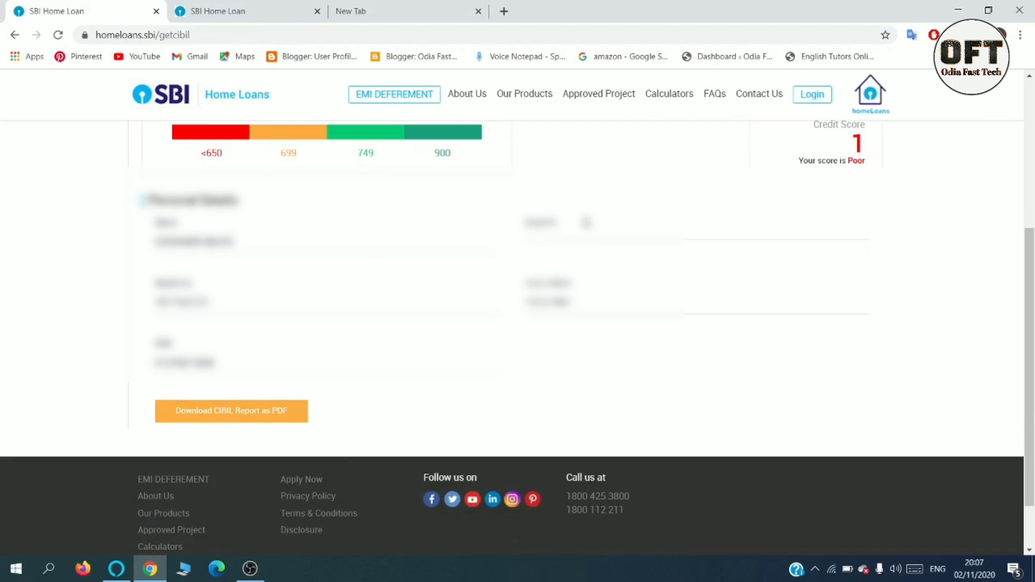
- Download the CIBIL report as Cibil_Score.pdf and open the downloaded file
{"action": "left_click", "coordinate": [258, 415]}
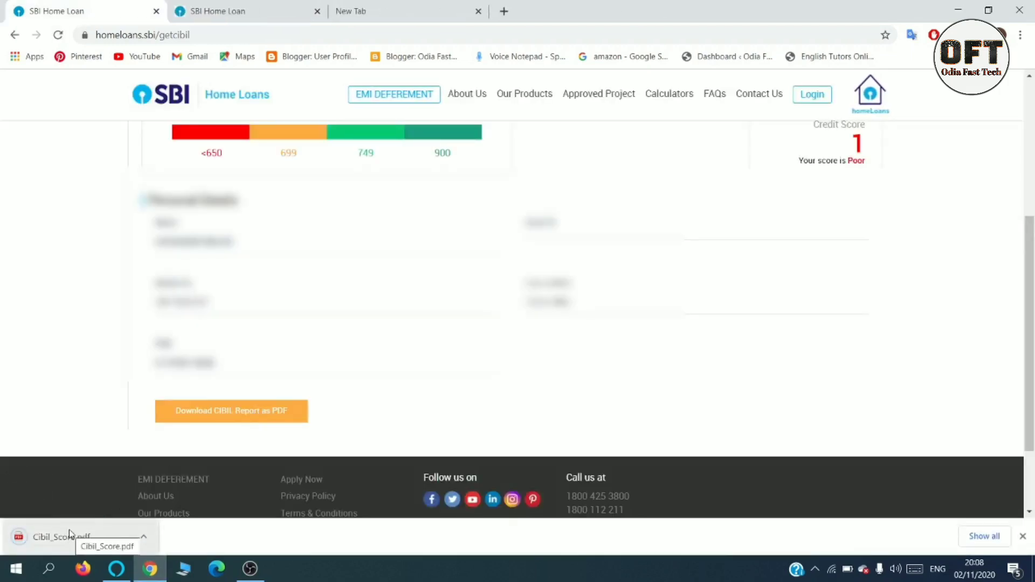
{"action": "left_click", "coordinate": [51, 539]}
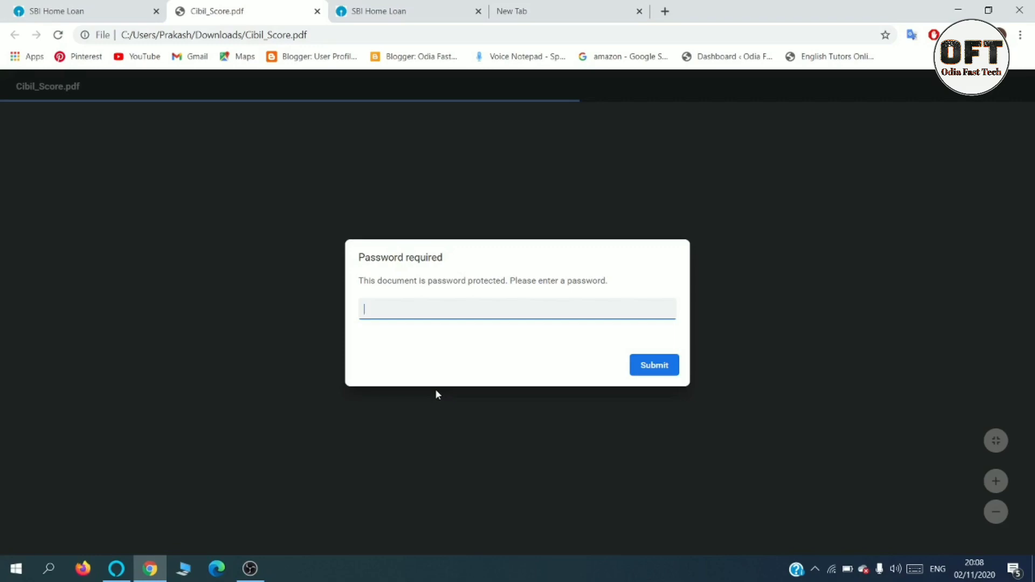
- Unlock Cibil_Score.pdf with its password and scroll through the report, ending back at page one
{"action": "left_click", "coordinate": [642, 368]}
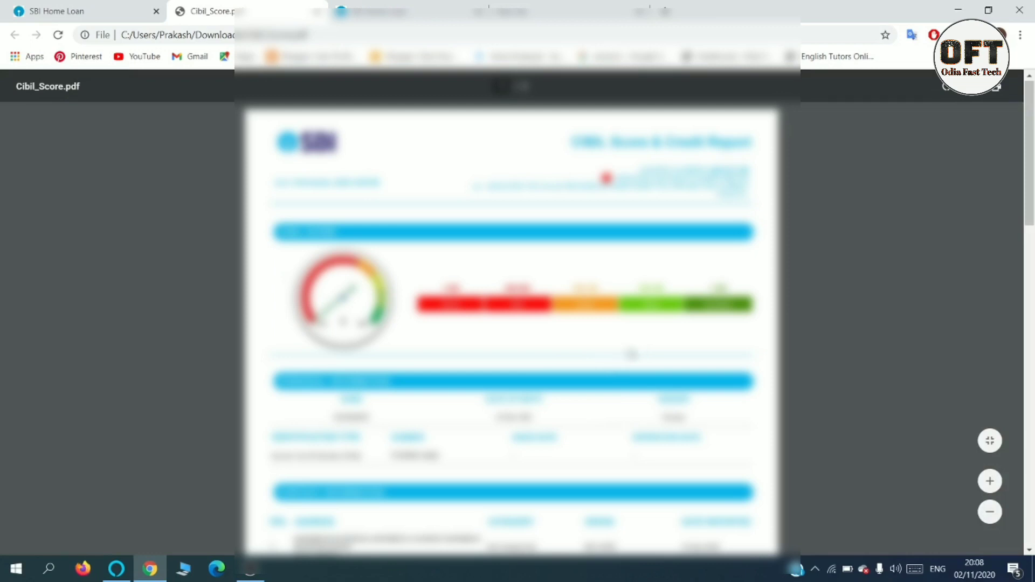
{"action": "scroll", "coordinate": [631, 354], "scroll_direction": "down", "scroll_amount": 10}
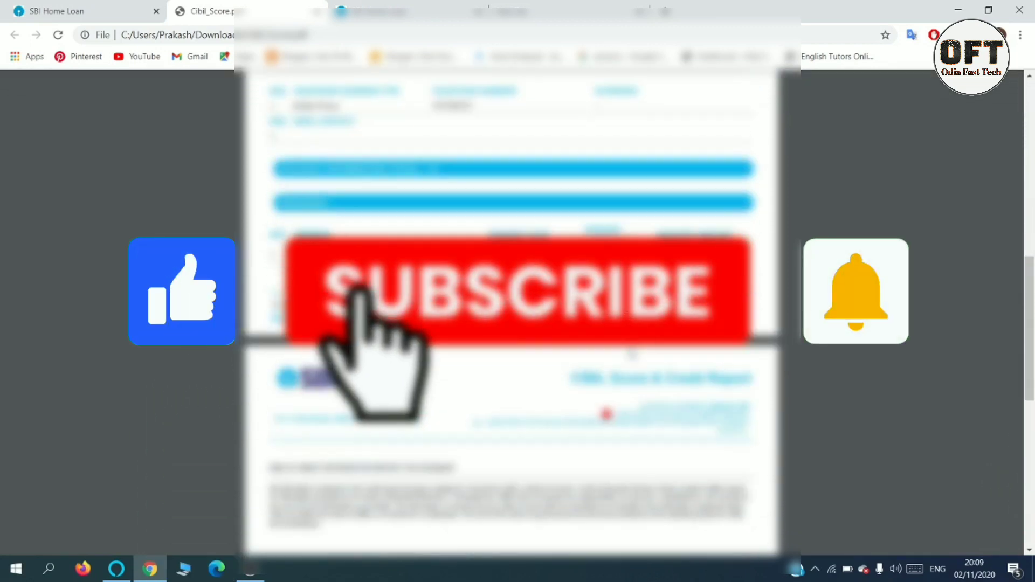
{"action": "scroll", "coordinate": [632, 355], "scroll_direction": "down", "scroll_amount": 10}
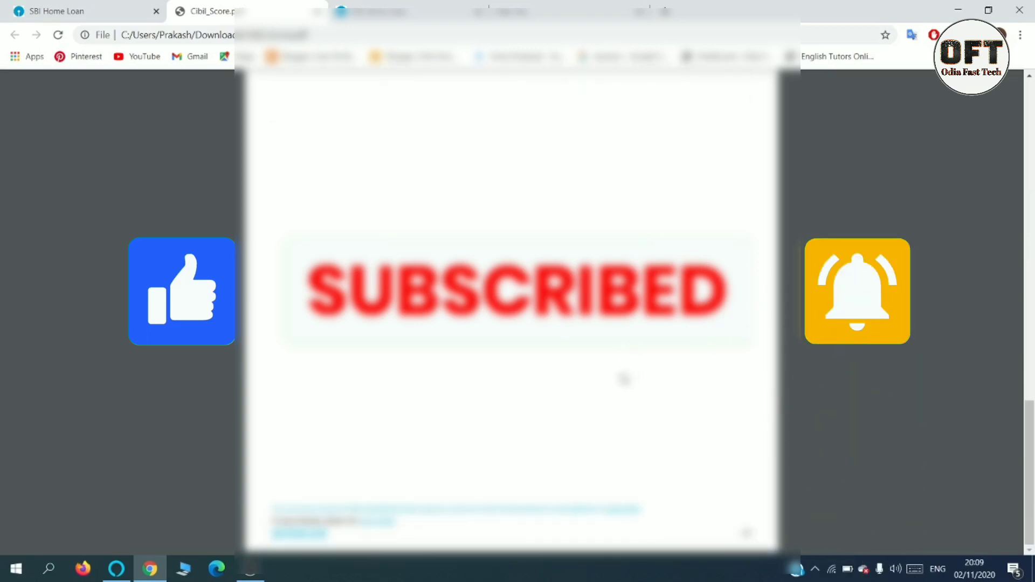
{"action": "scroll", "coordinate": [623, 379], "scroll_direction": "up", "scroll_amount": 10}
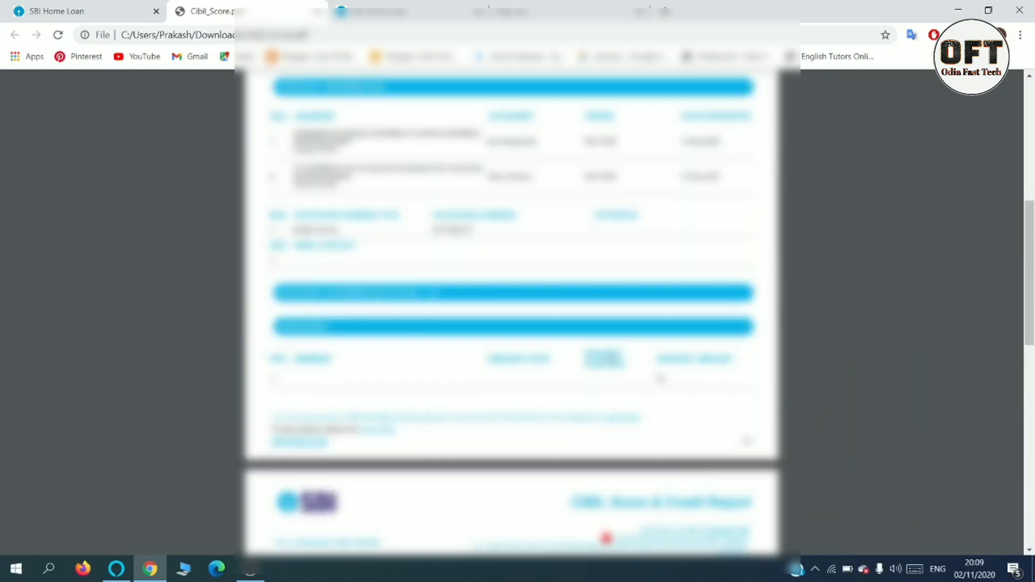
{"action": "scroll", "coordinate": [609, 360], "scroll_direction": "up", "scroll_amount": 5}
{"action": "scroll", "coordinate": [562, 360], "scroll_direction": "up", "scroll_amount": 3}
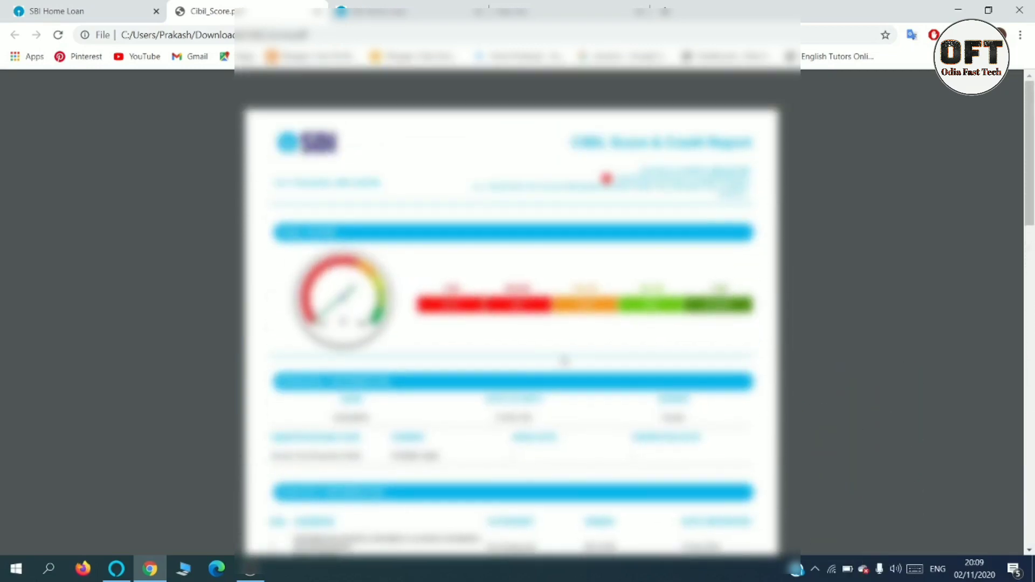